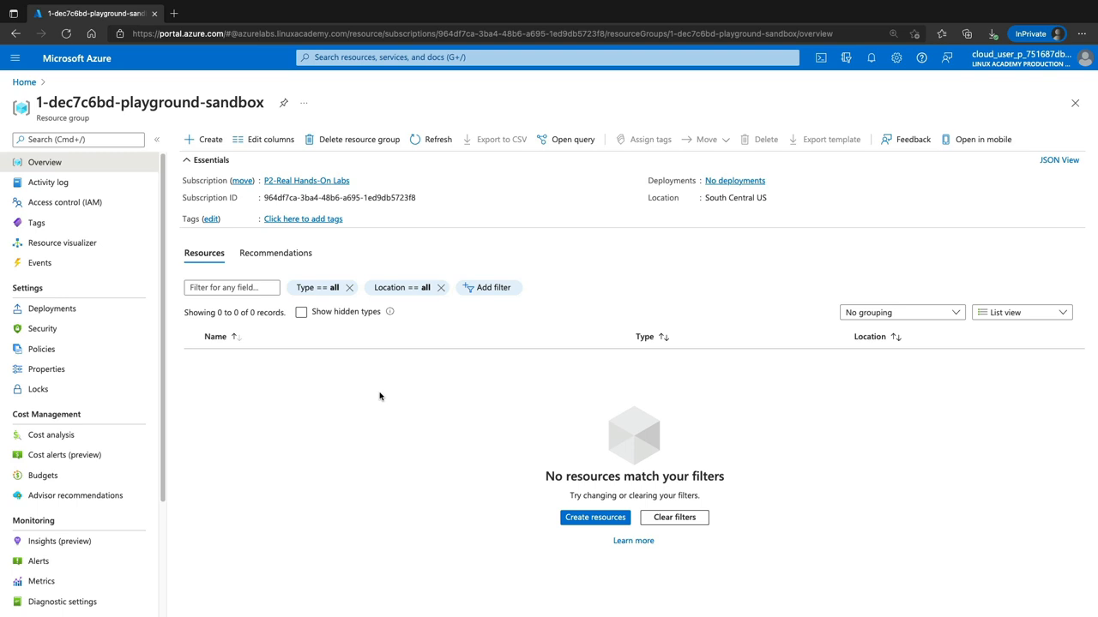
Find the Virtual networks service and start creating a new virtual network
{"action": "left_click", "coordinate": [507, 58]}
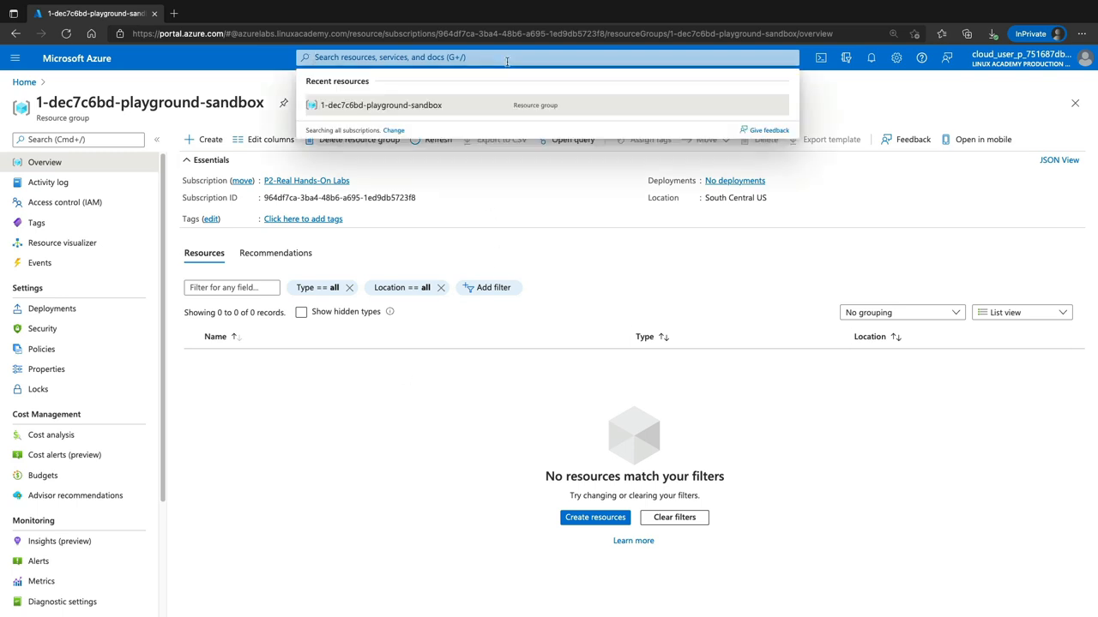
{"action": "type", "text": "virtual net"}
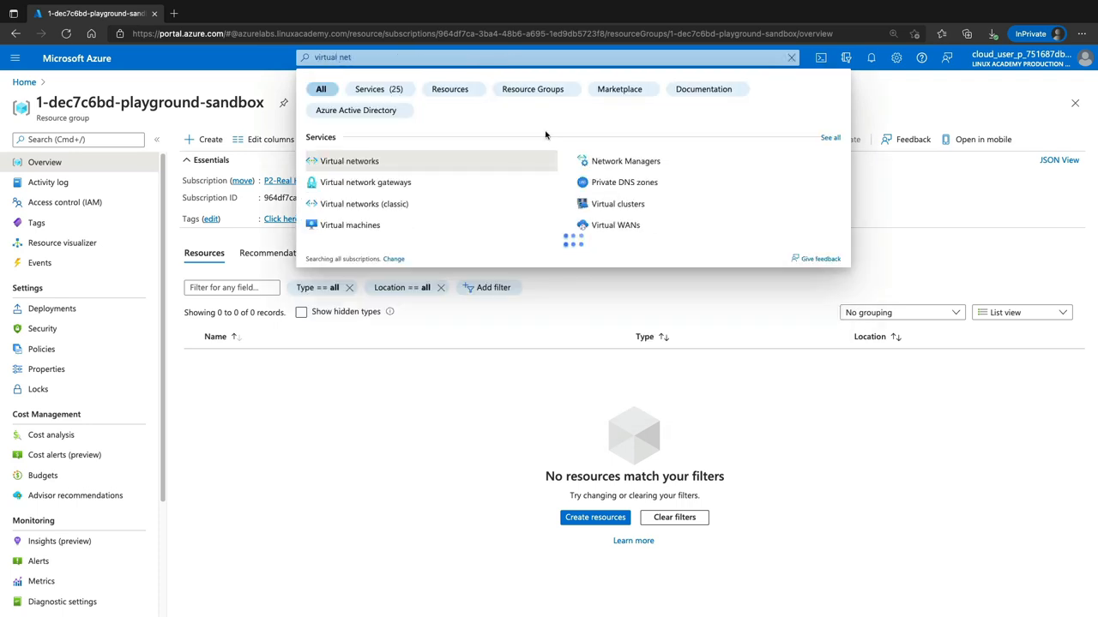
{"action": "left_click", "coordinate": [406, 166]}
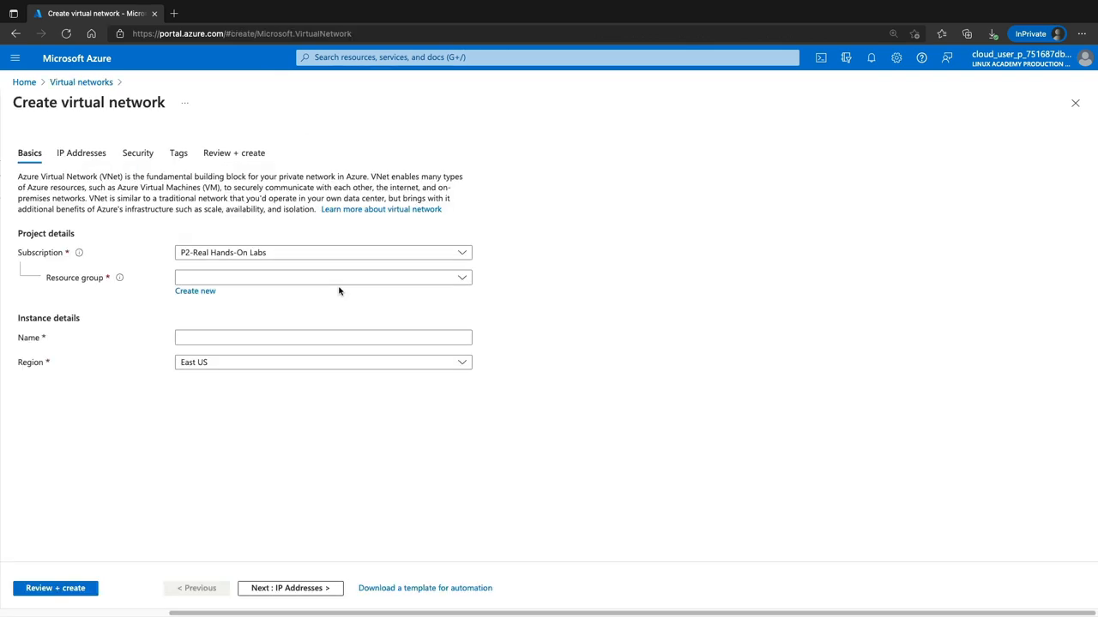
Assign the virtual network to the 1-dec7c6bd-playground-sandbox resource group and name it my-vnet
{"action": "left_click", "coordinate": [346, 283]}
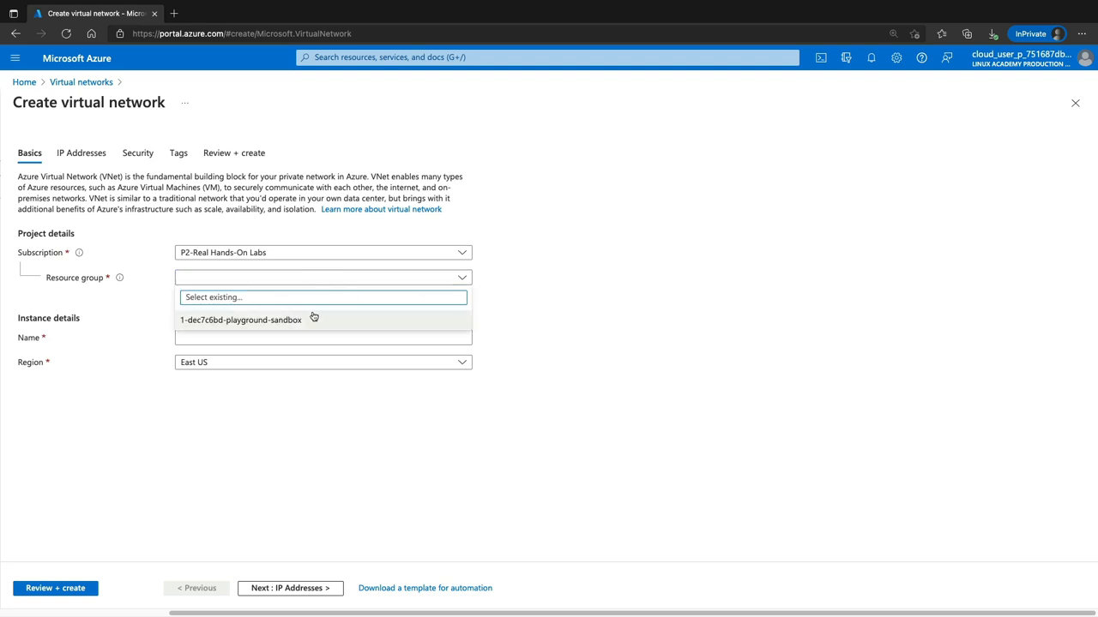
{"action": "left_click", "coordinate": [296, 318]}
{"action": "left_click", "coordinate": [274, 338]}
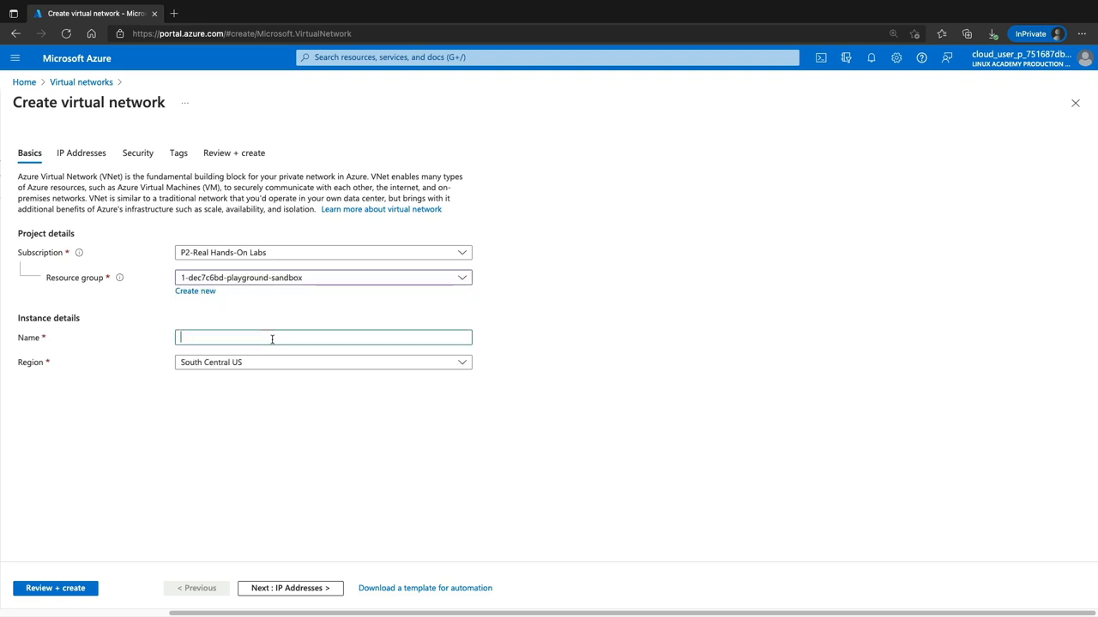
{"action": "type", "text": "my-vnet"}
Remove the default IPv4 address space from the virtual network and enter 10.0.0.0/16 as its address space
{"action": "left_click", "coordinate": [85, 155]}
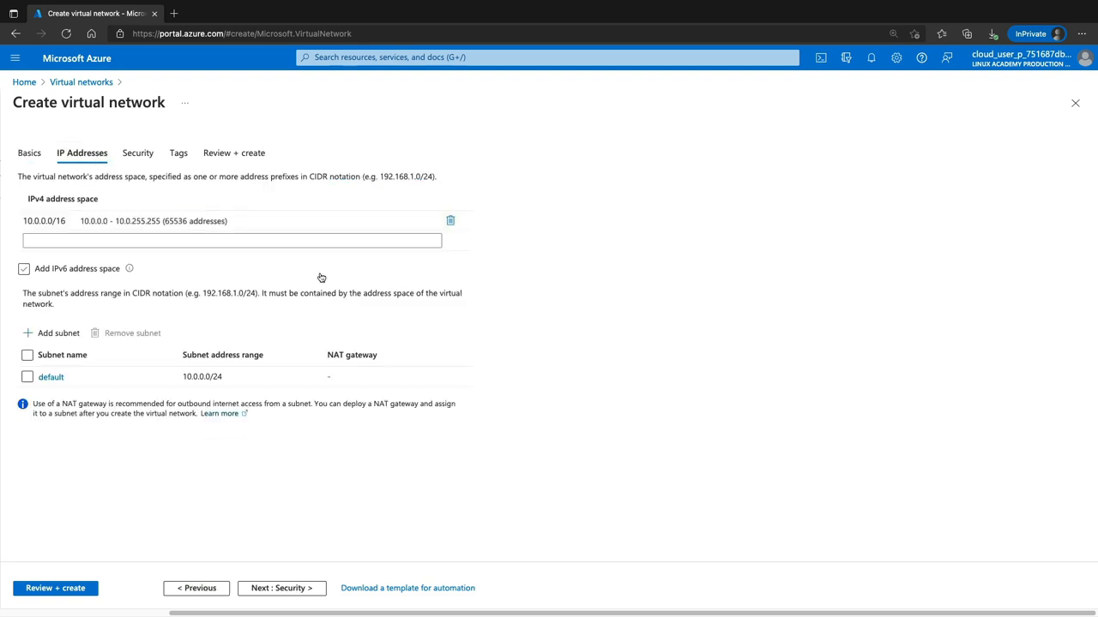
{"action": "left_click", "coordinate": [138, 215]}
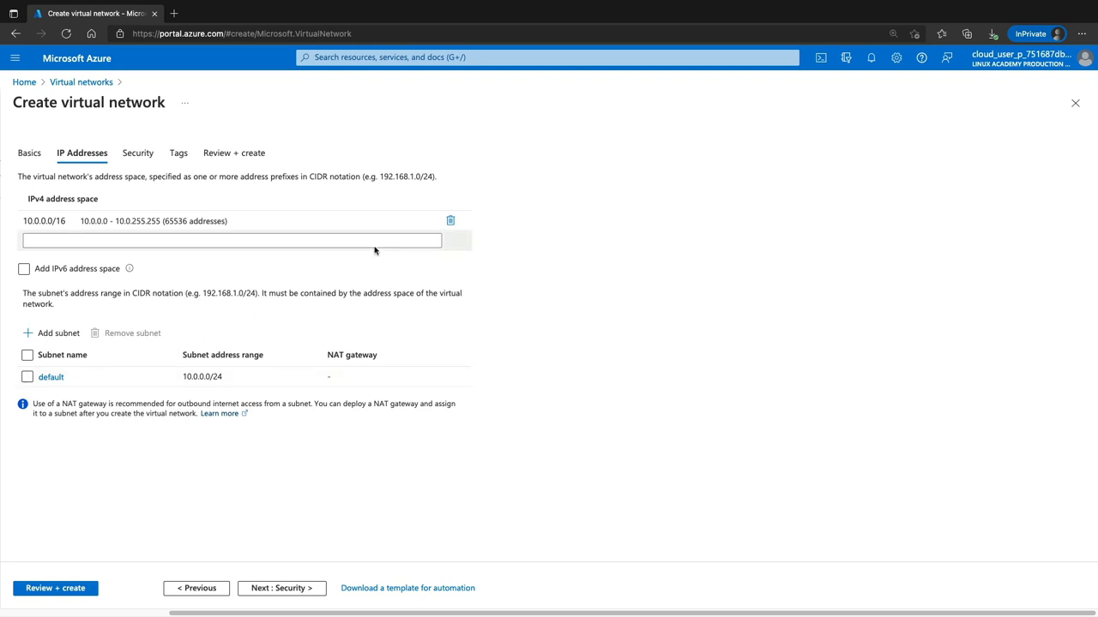
{"action": "left_click", "coordinate": [451, 222]}
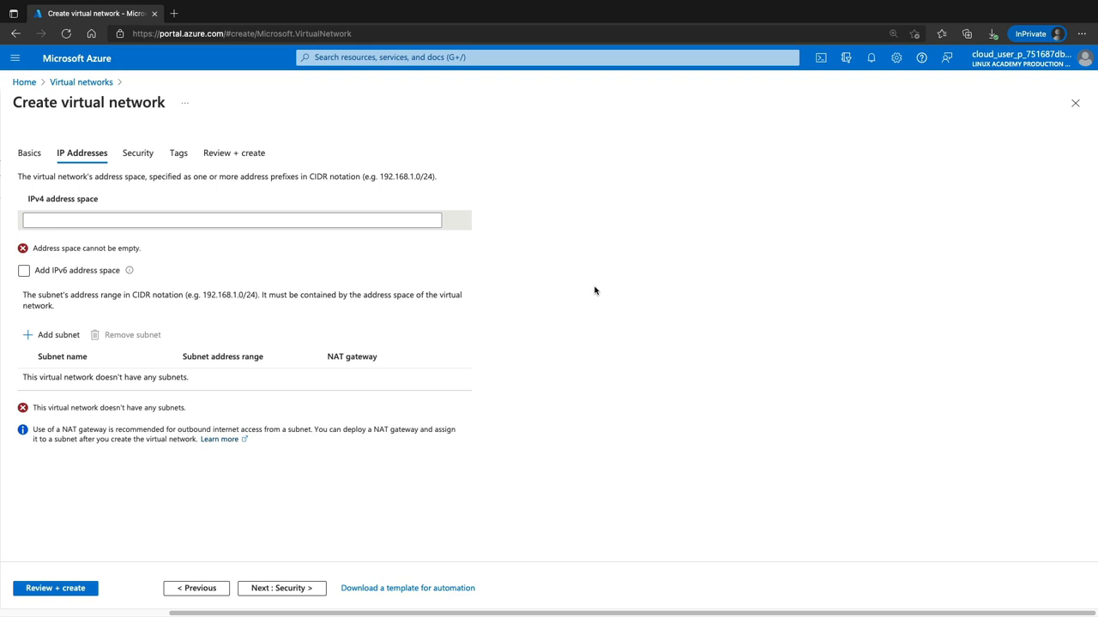
{"action": "key", "text": "ctrl+plus"}
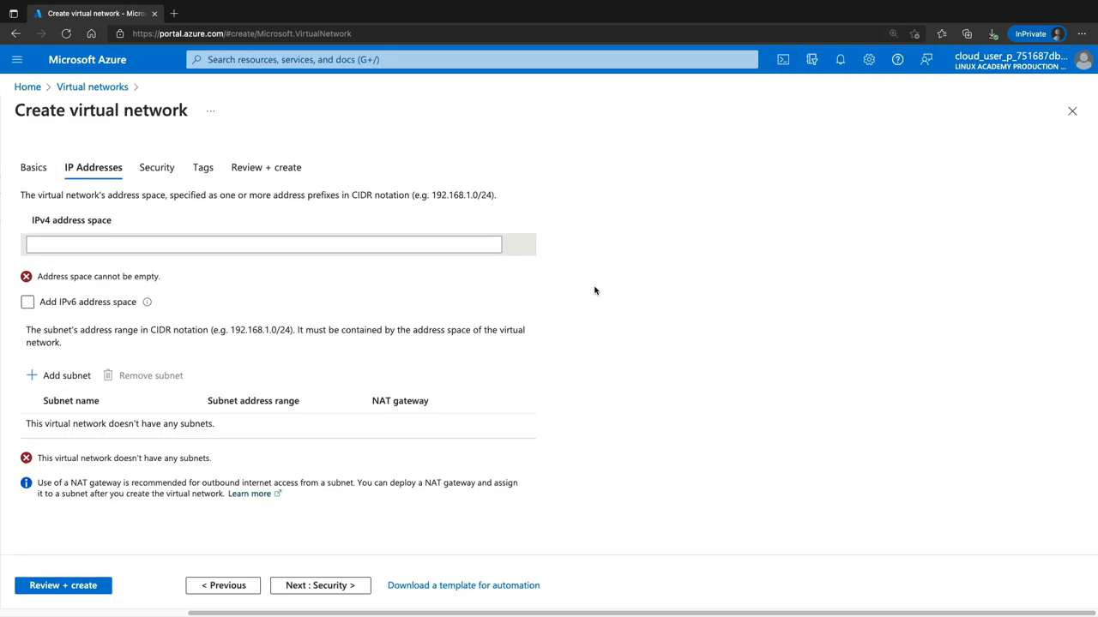
{"action": "left_click", "coordinate": [214, 246]}
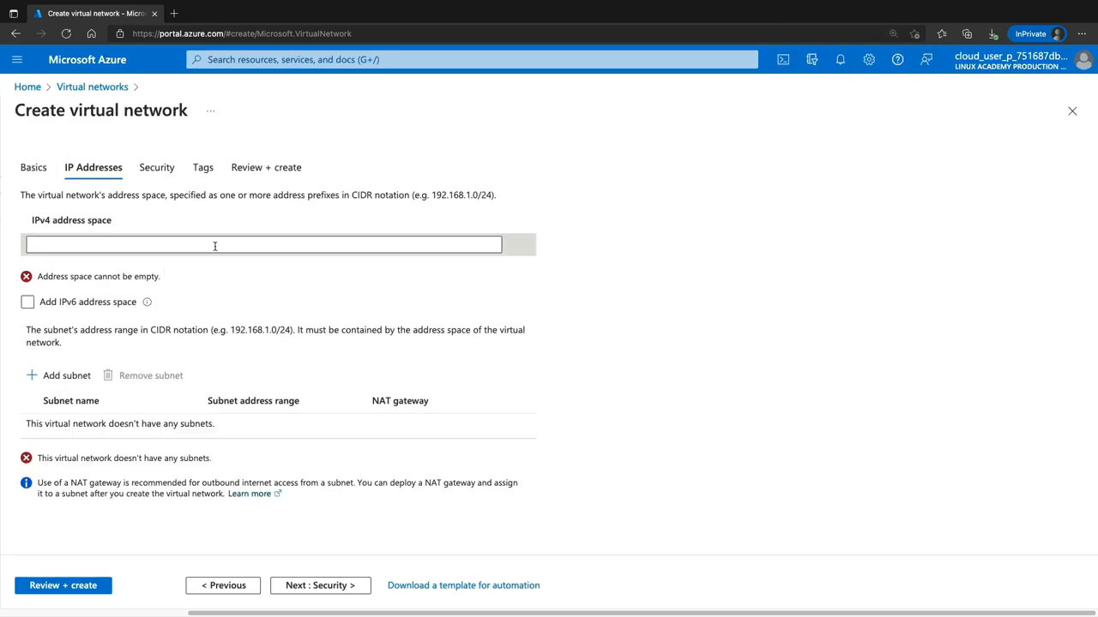
{"action": "left_click", "coordinate": [220, 245]}
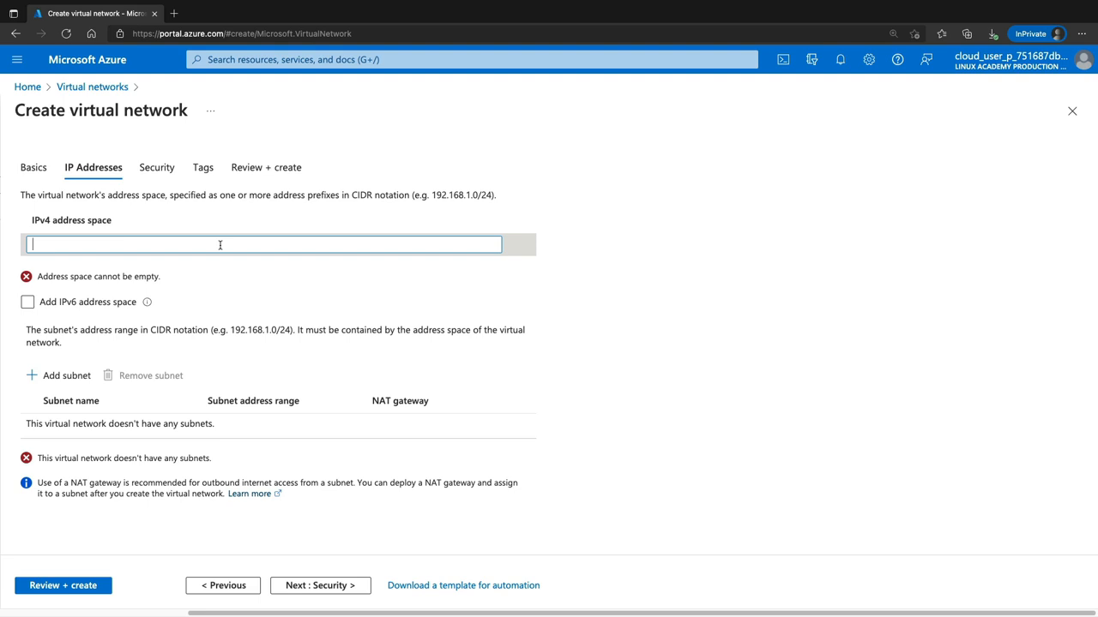
{"action": "type", "text": "10.0.0.0/16"}
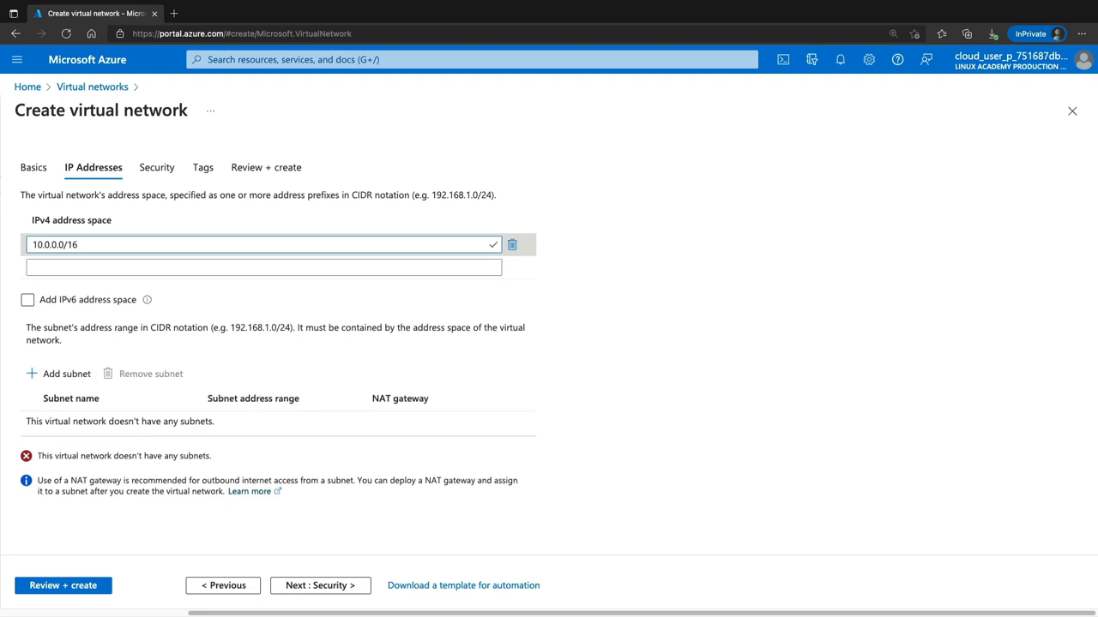
{"action": "key", "text": "BackSpace"}
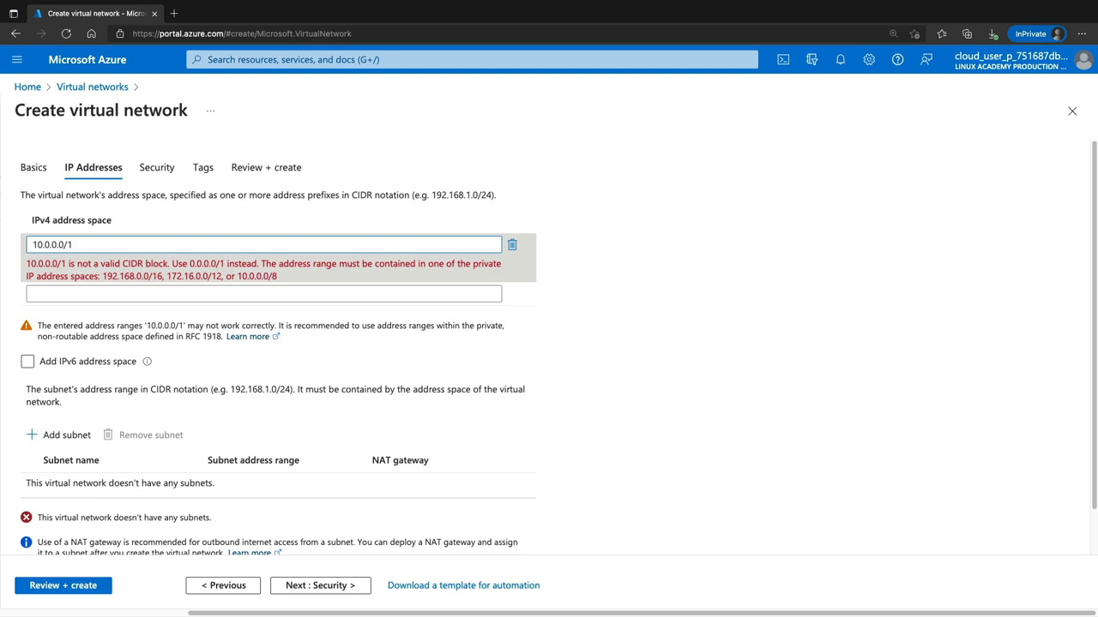
{"action": "type", "text": "6"}
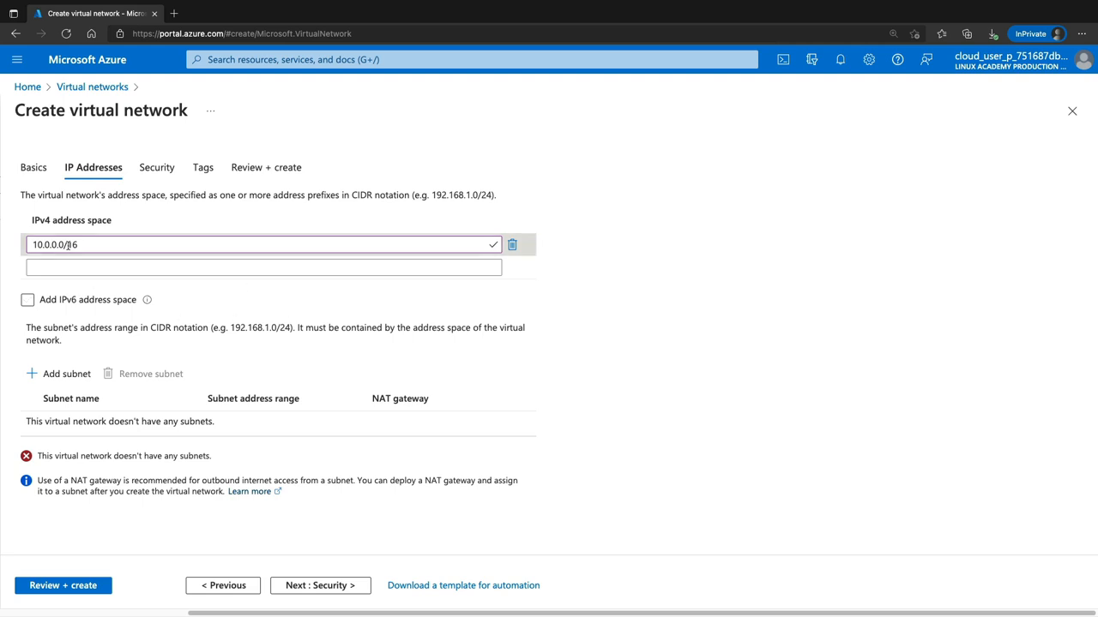
Start a new subnet named my-subnet and try 10.1.0.0/24 as its address range
{"action": "left_click", "coordinate": [66, 374]}
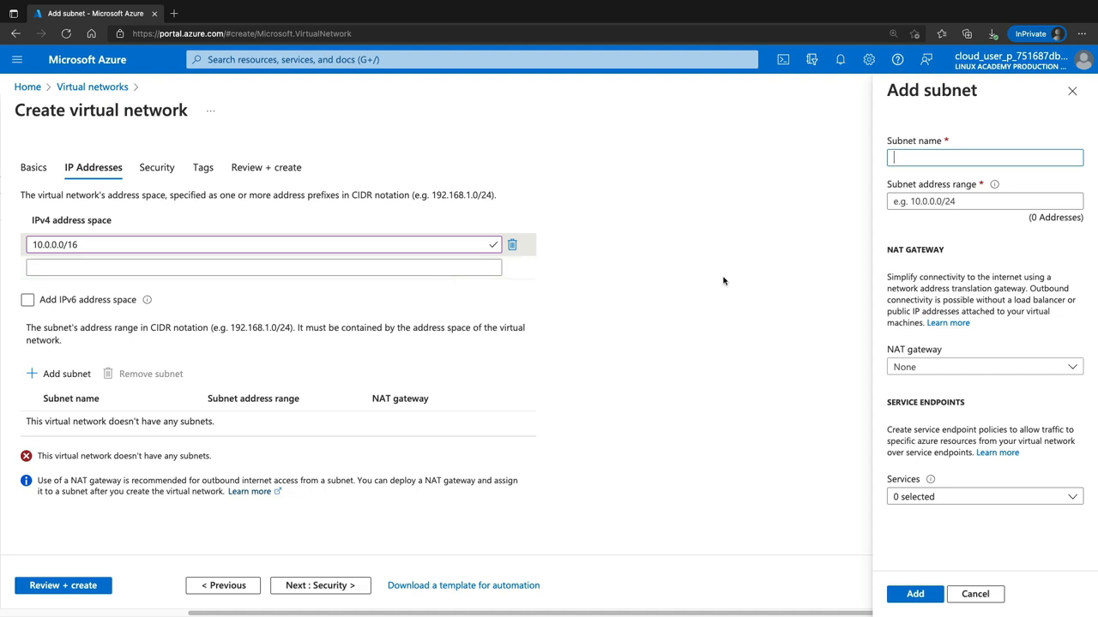
{"action": "type", "text": "my-subnet"}
{"action": "left_click", "coordinate": [962, 201]}
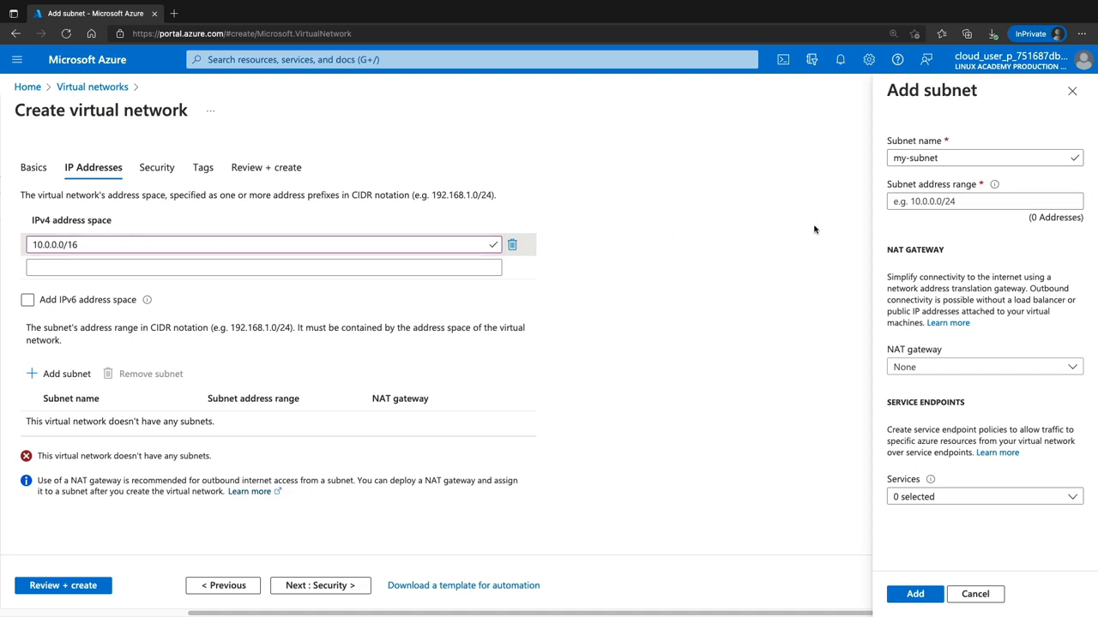
{"action": "left_click", "coordinate": [931, 199]}
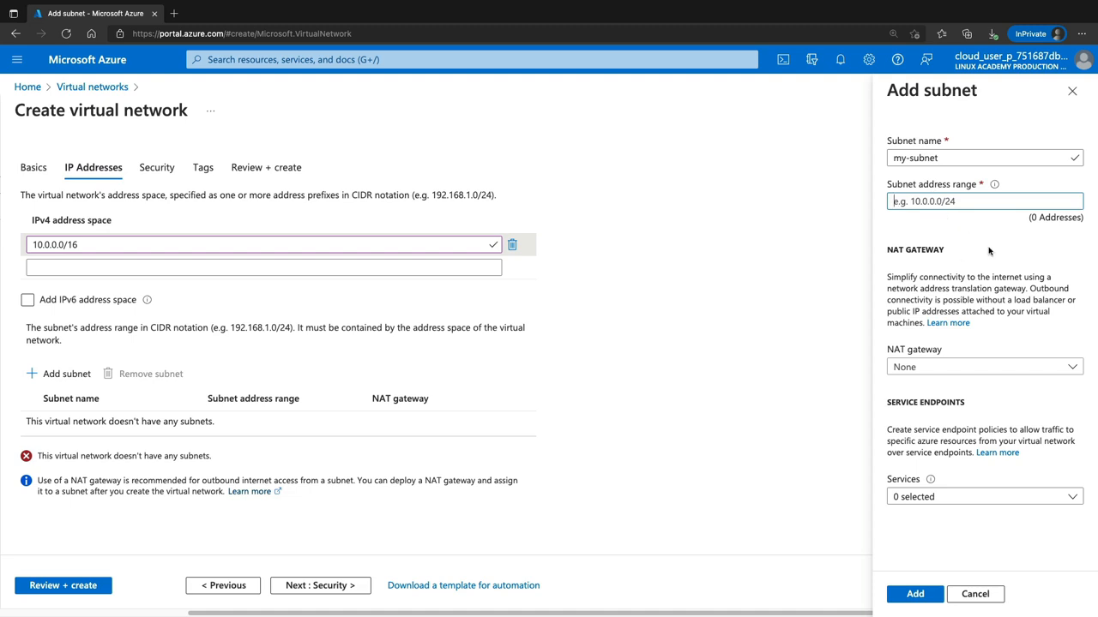
{"action": "type", "text": "10.1.0.0/24"}
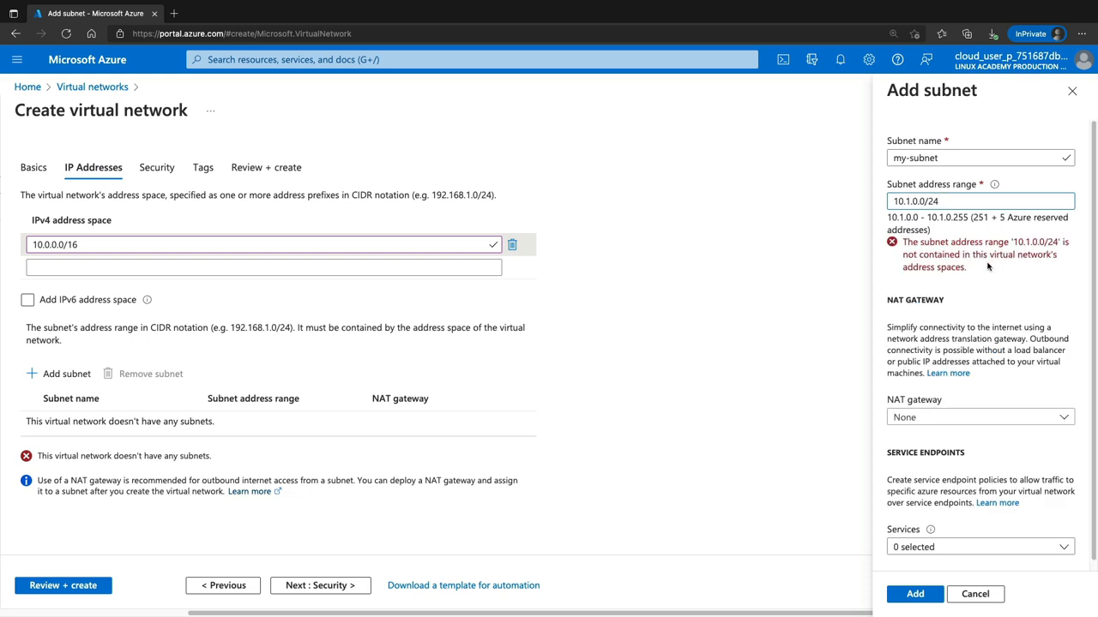
Correct the new subnet's address range to 10.0.0.0/24 and add the subnet to the virtual network
{"action": "left_click_drag", "start_coordinate": [905, 255], "coordinate": [967, 270]}
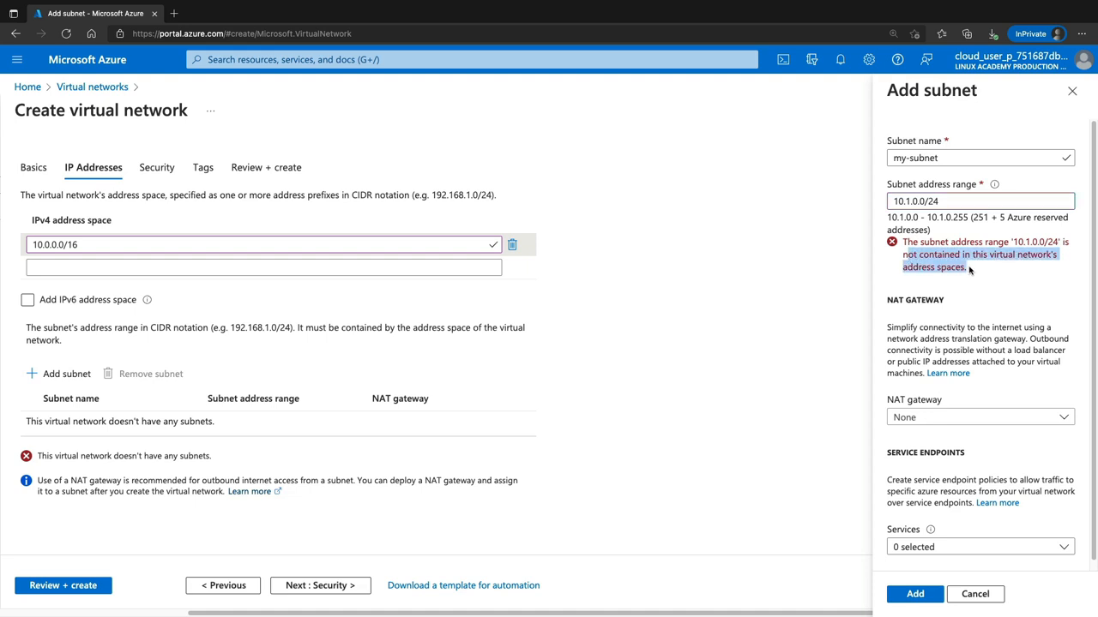
{"action": "left_click", "coordinate": [949, 220]}
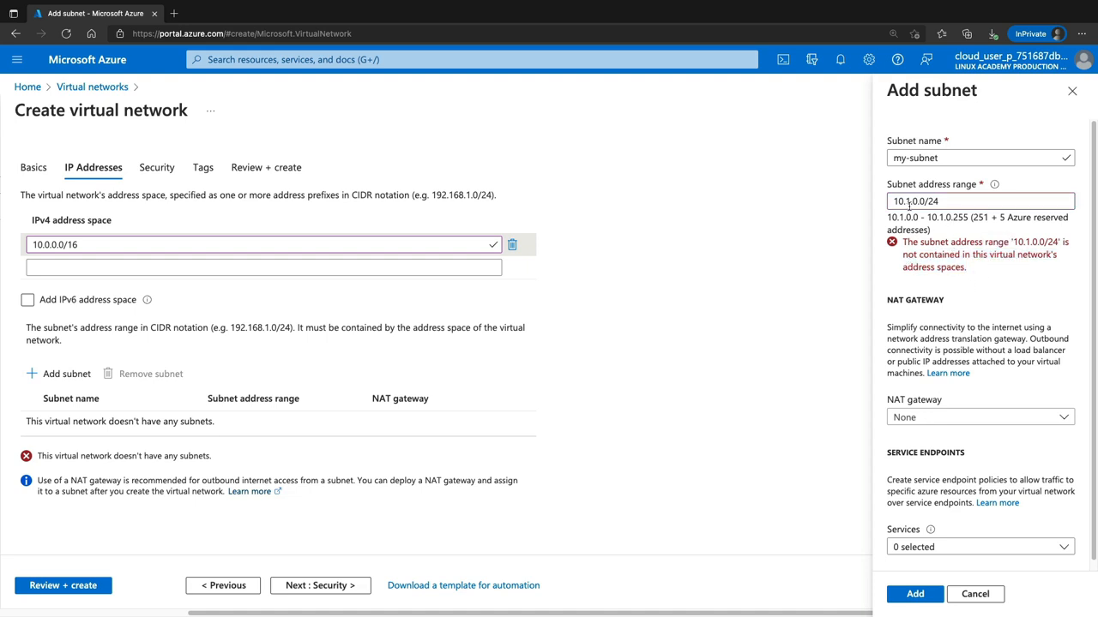
{"action": "left_click", "coordinate": [909, 200]}
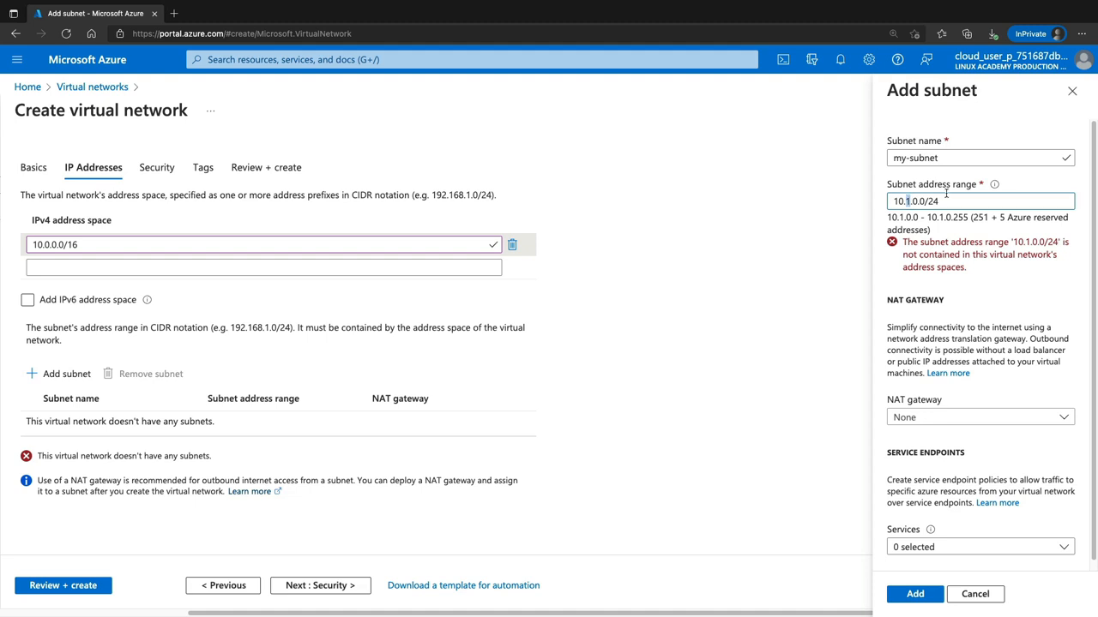
{"action": "key", "text": "BackSpace"}
{"action": "type", "text": "0"}
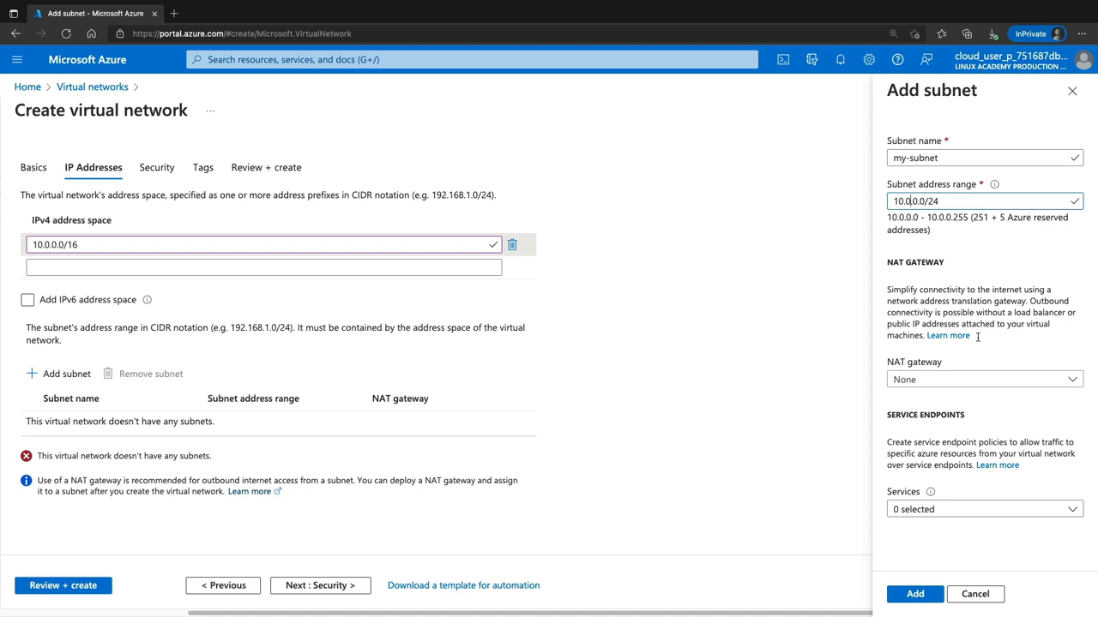
{"action": "left_click", "coordinate": [915, 594]}
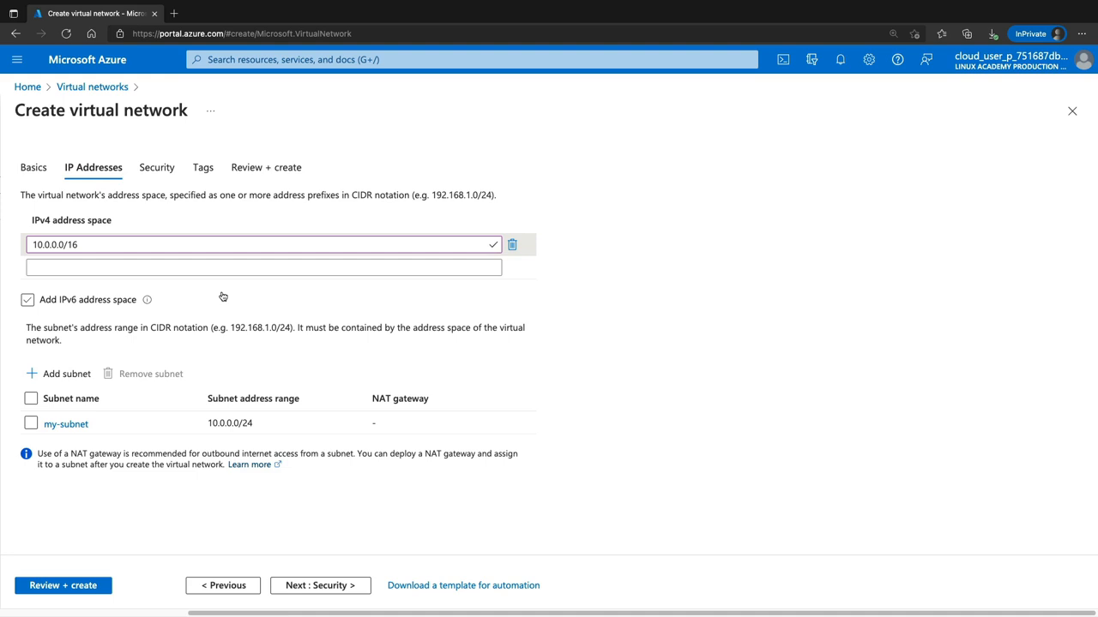
Enable an IPv6 address space on the virtual network and give my-subnet the IPv6 range ace:cab:deca:deed::/64
{"action": "left_click", "coordinate": [27, 302]}
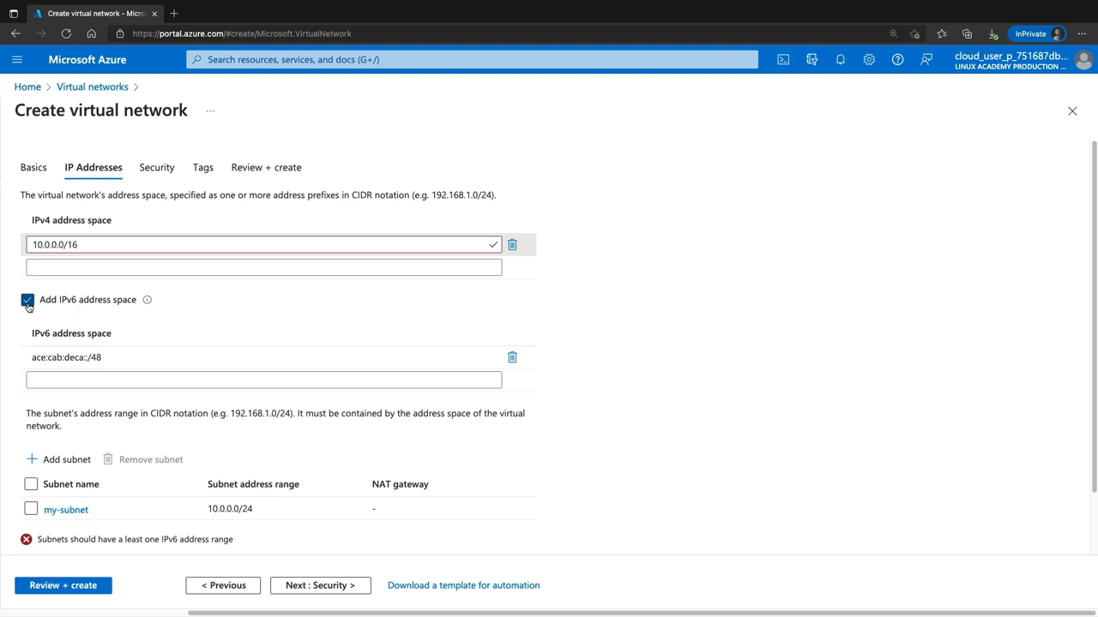
{"action": "scroll", "coordinate": [151, 329], "scroll_direction": "down", "scroll_amount": 1}
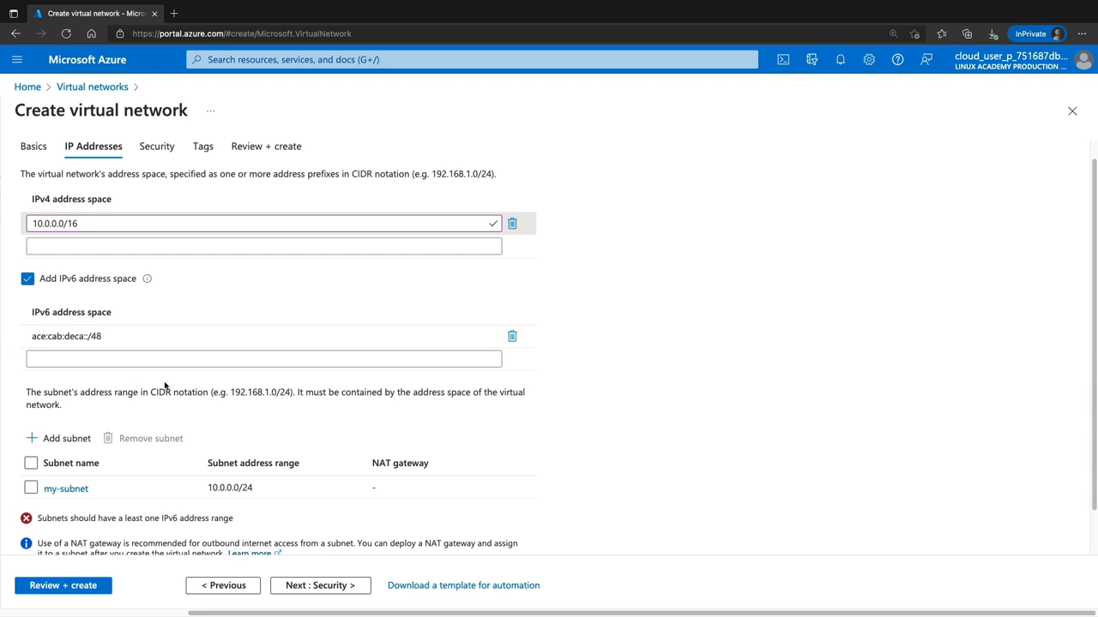
{"action": "scroll", "coordinate": [165, 386], "scroll_direction": "down", "scroll_amount": 1}
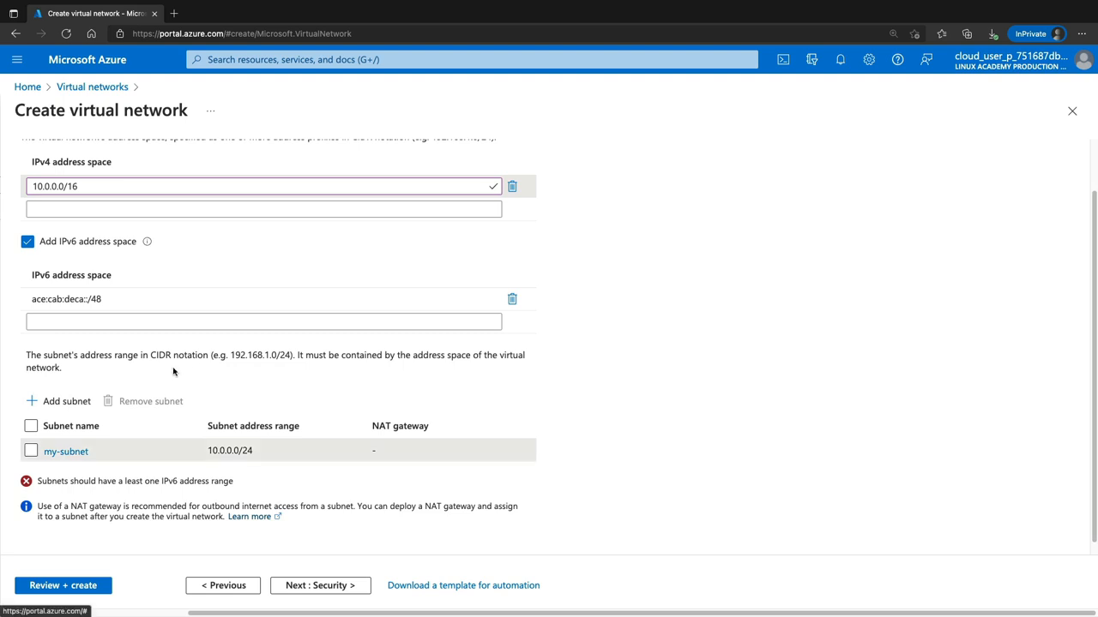
{"action": "left_click", "coordinate": [66, 452]}
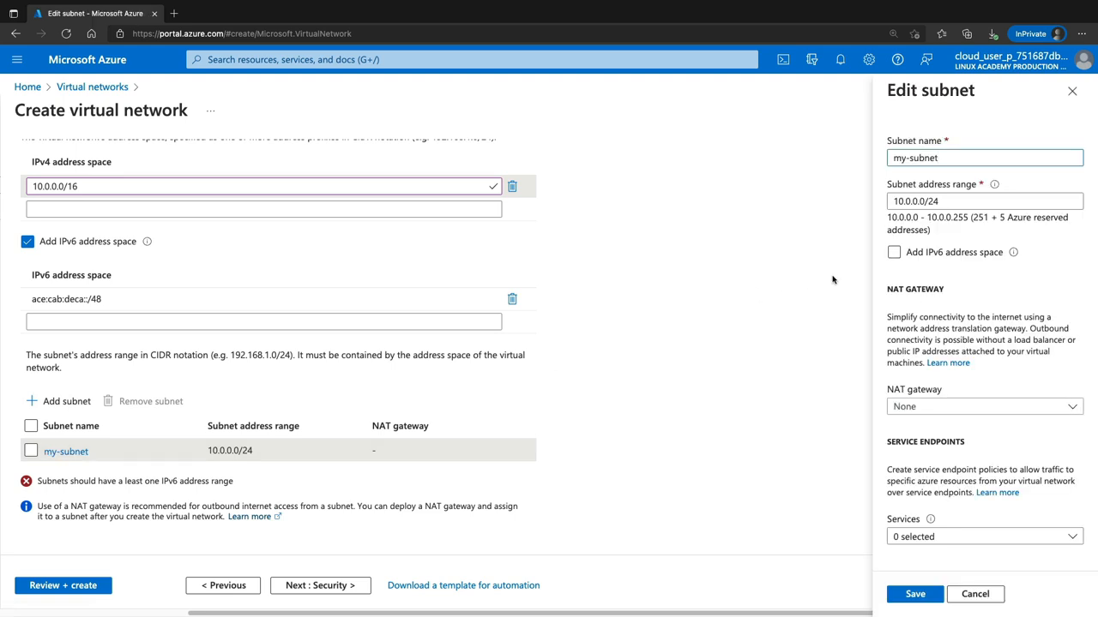
{"action": "left_click", "coordinate": [895, 253]}
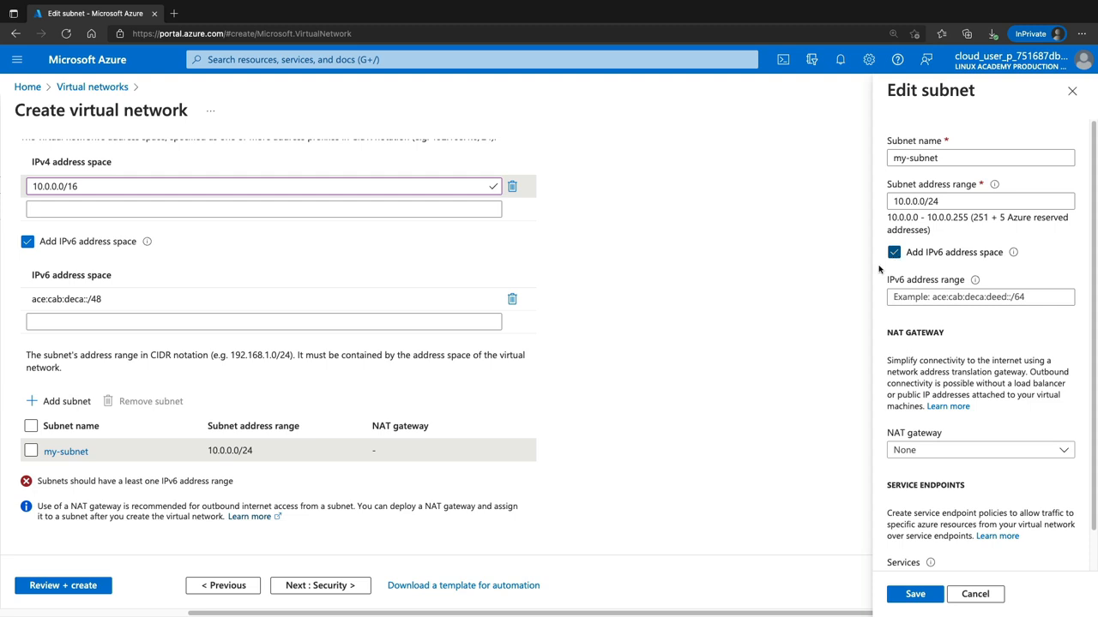
{"action": "left_click", "coordinate": [989, 296]}
{"action": "type", "text": "ace:cab:deca:deed::/64"}
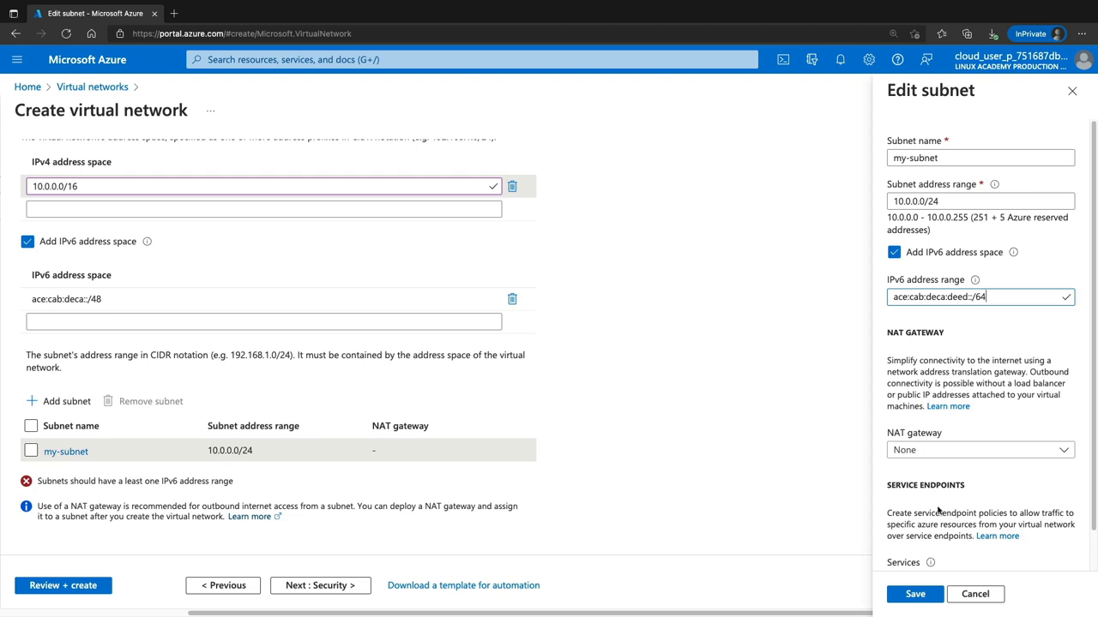
{"action": "left_click", "coordinate": [925, 595]}
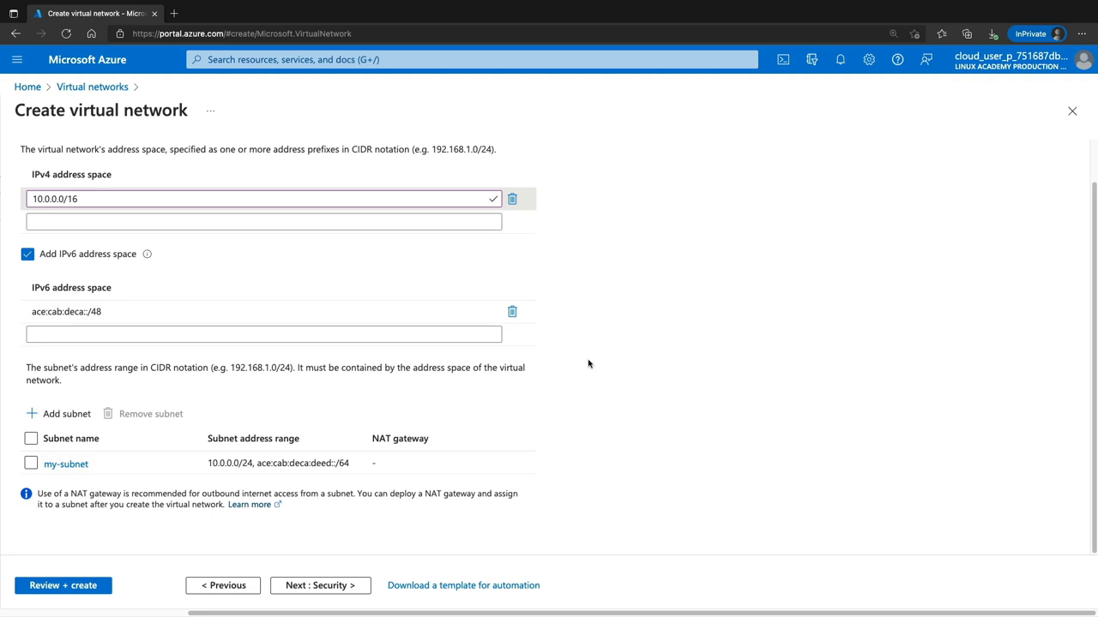
Validate the virtual network configuration and submit it for creation
{"action": "left_click", "coordinate": [82, 590]}
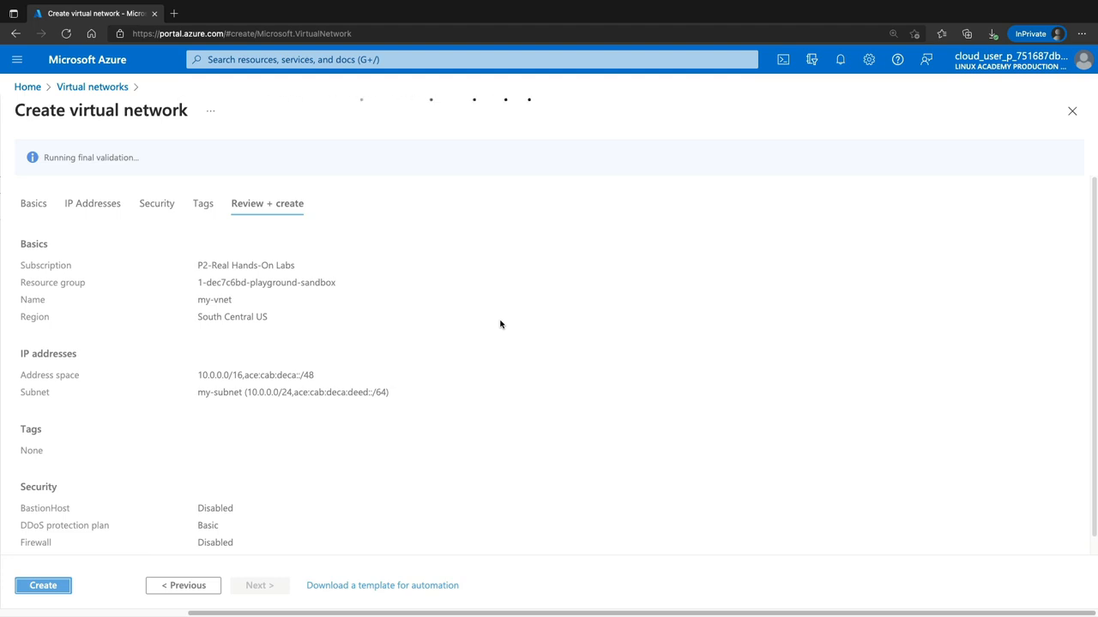
{"action": "left_click", "coordinate": [43, 587]}
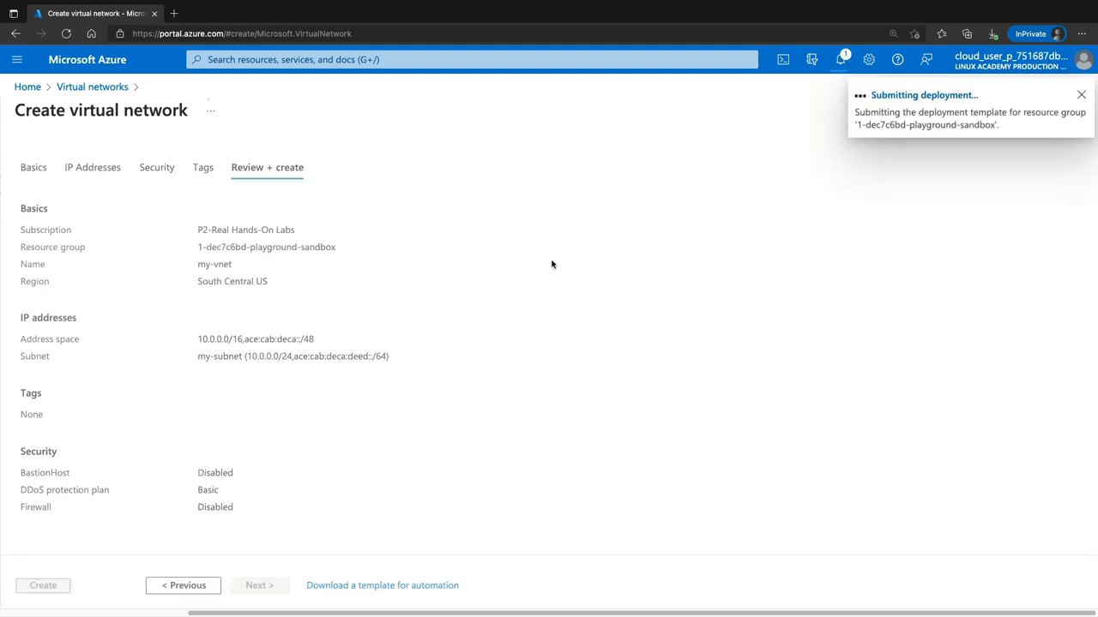